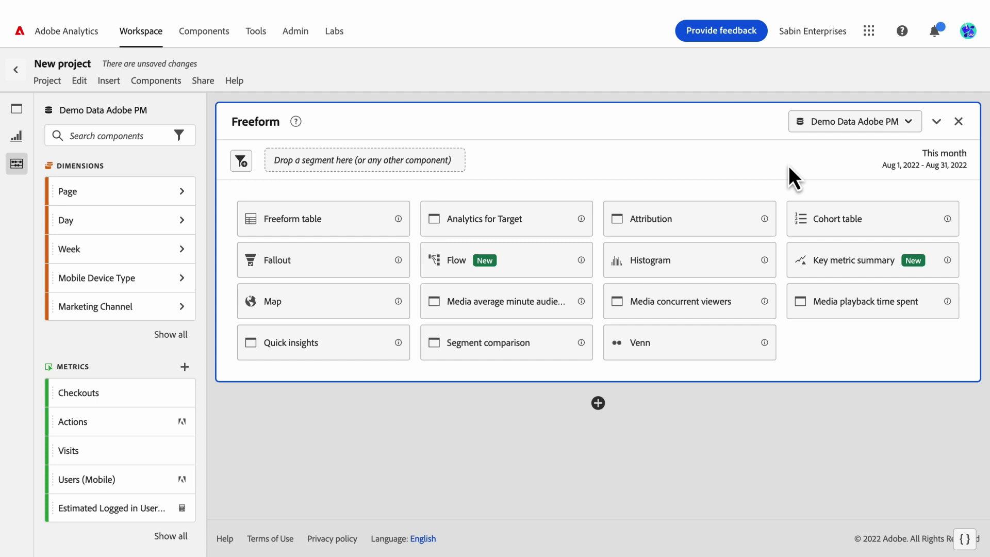
# Step: Drag the Key metric summary visualization from the Visualizations list into the Freeform panel
pyautogui.click(17, 137)
pyautogui.scroll(-5, 144, 320)
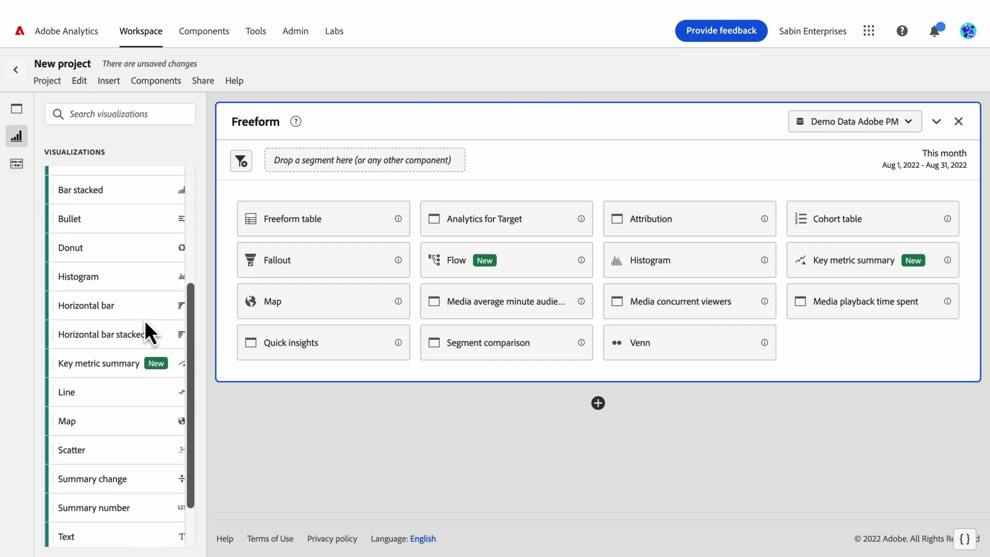
pyautogui.scroll(-1, 145, 321)
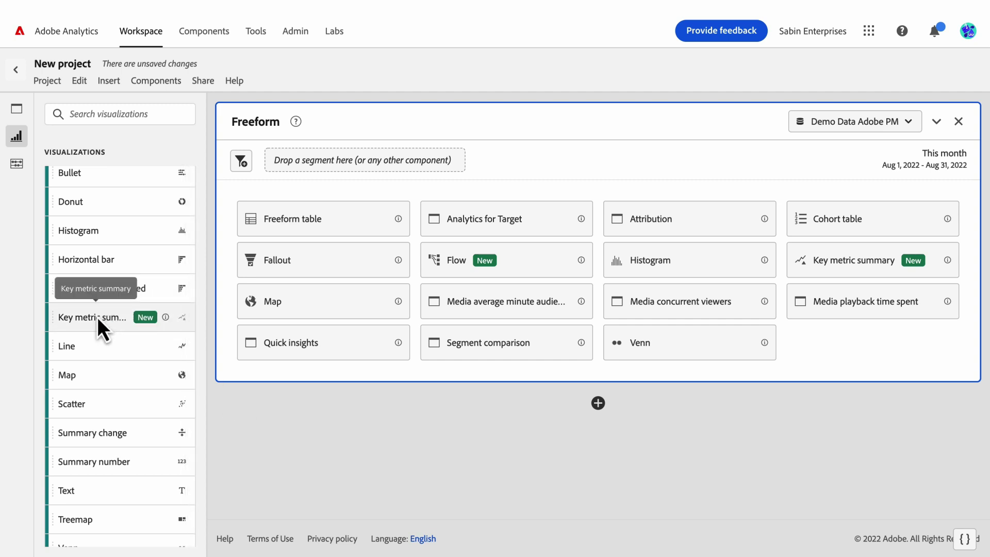
pyautogui.moveTo(97, 317); pyautogui.dragTo(381, 305)
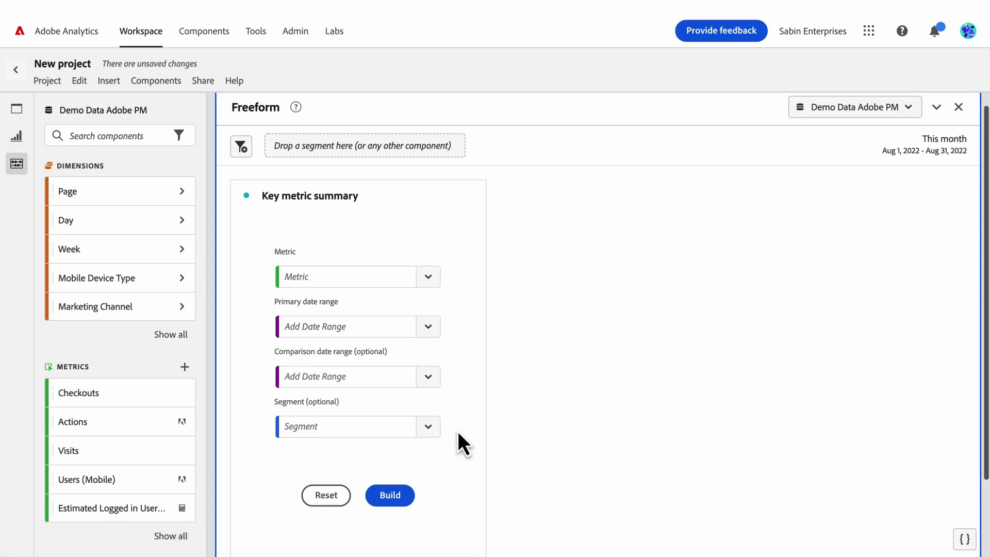
# Step: Browse the Metric list and close it without selecting a metric
pyautogui.scroll(-2, 457, 431)
pyautogui.scroll(1, 467, 456)
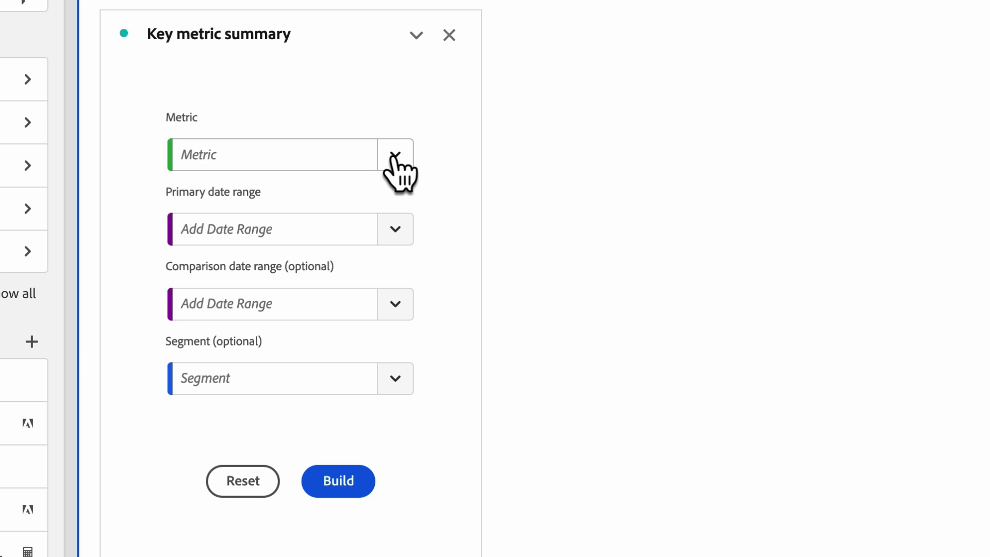
pyautogui.click(393, 156)
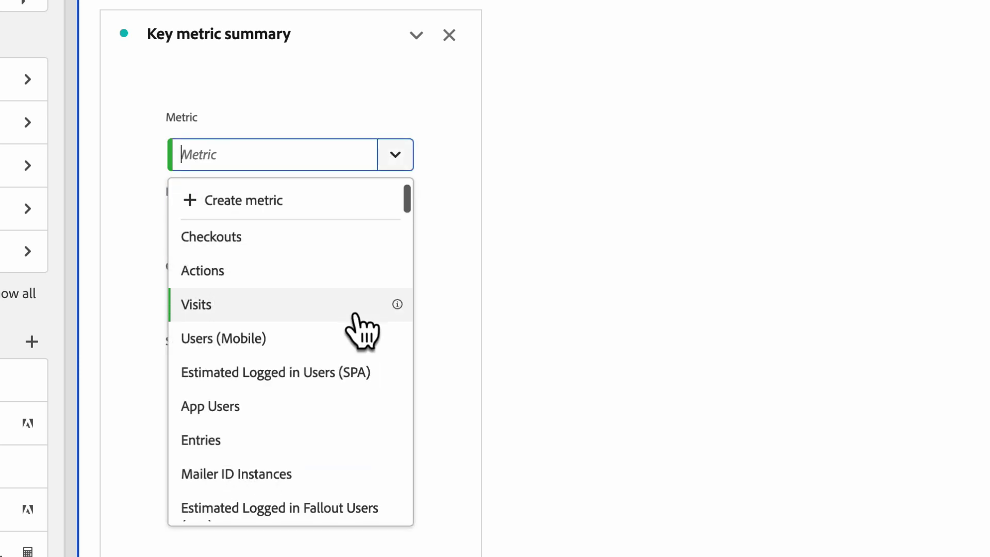
pyautogui.scroll(-3, 354, 325)
pyautogui.scroll(-8, 356, 317)
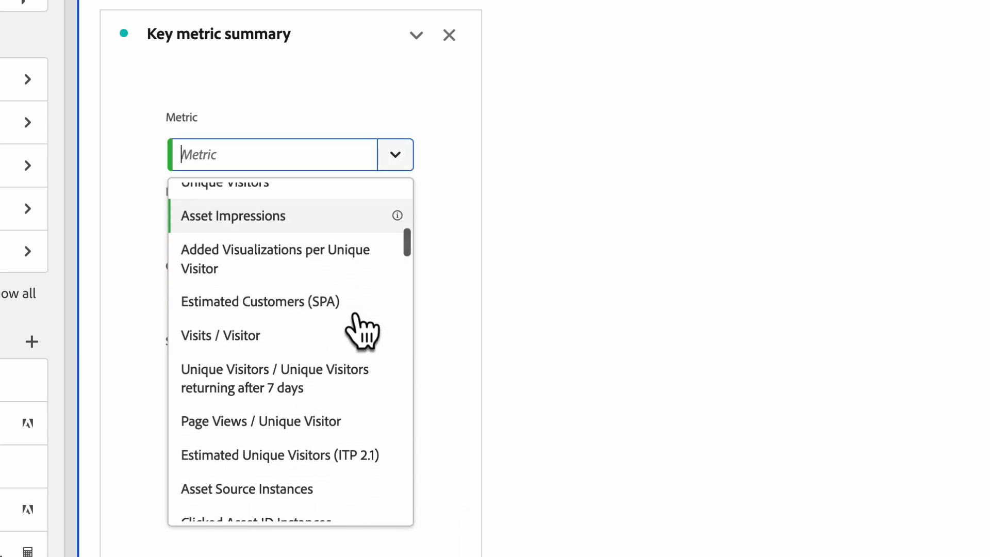
pyautogui.scroll(-5, 363, 330)
pyautogui.scroll(15, 363, 330)
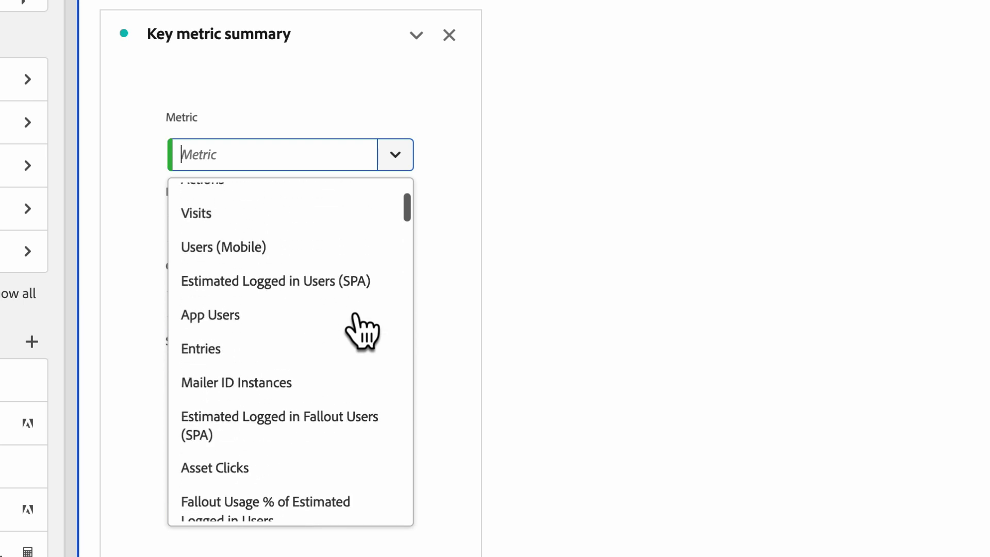
pyautogui.click(469, 210)
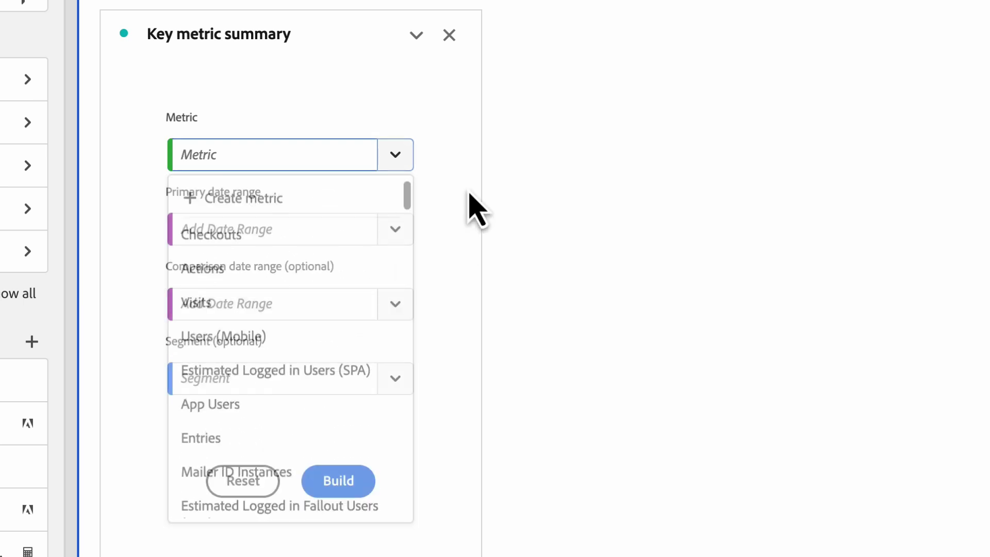
# Step: Browse the primary date range options and close them without choosing
pyautogui.click(396, 236)
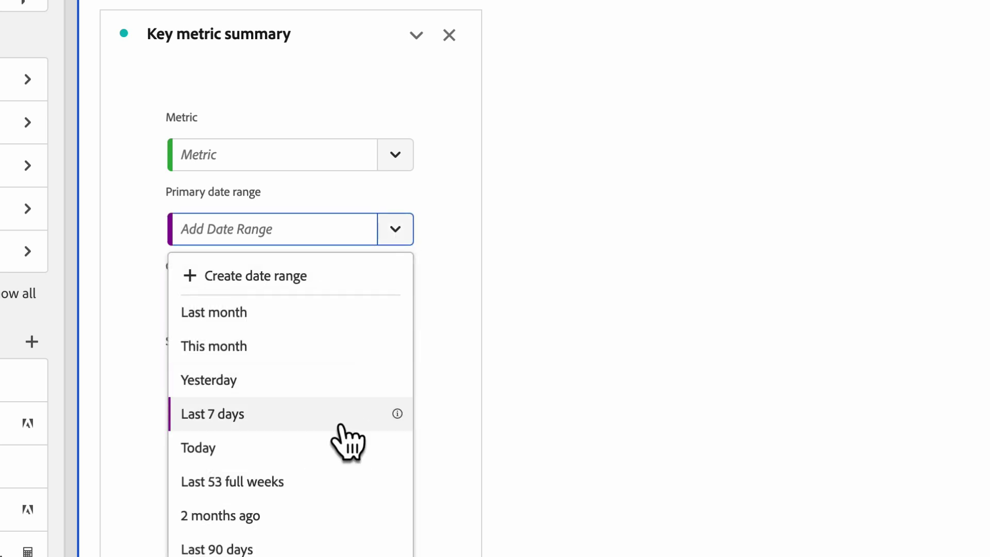
pyautogui.scroll(-3, 342, 427)
pyautogui.scroll(-6, 347, 438)
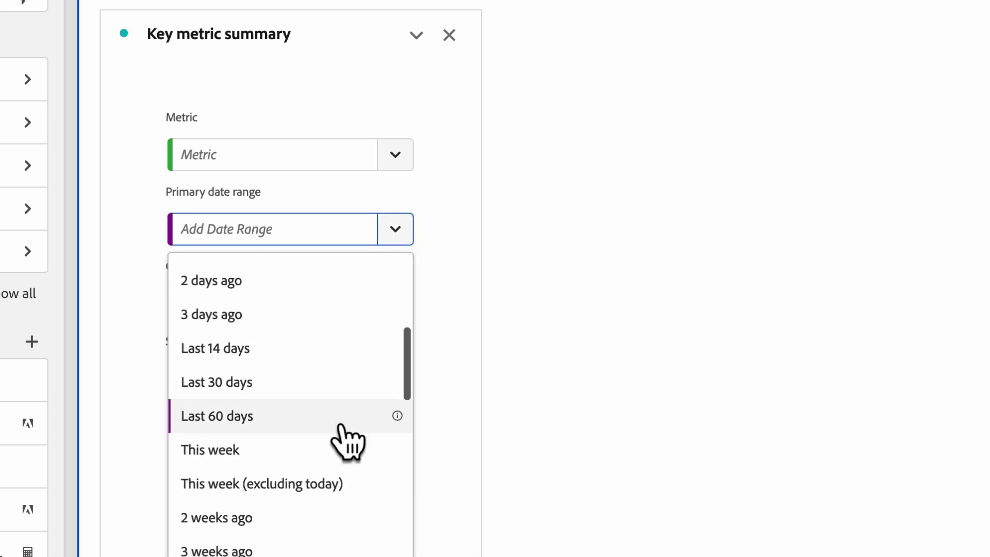
pyautogui.click(540, 299)
pyautogui.scroll(-1, 503, 327)
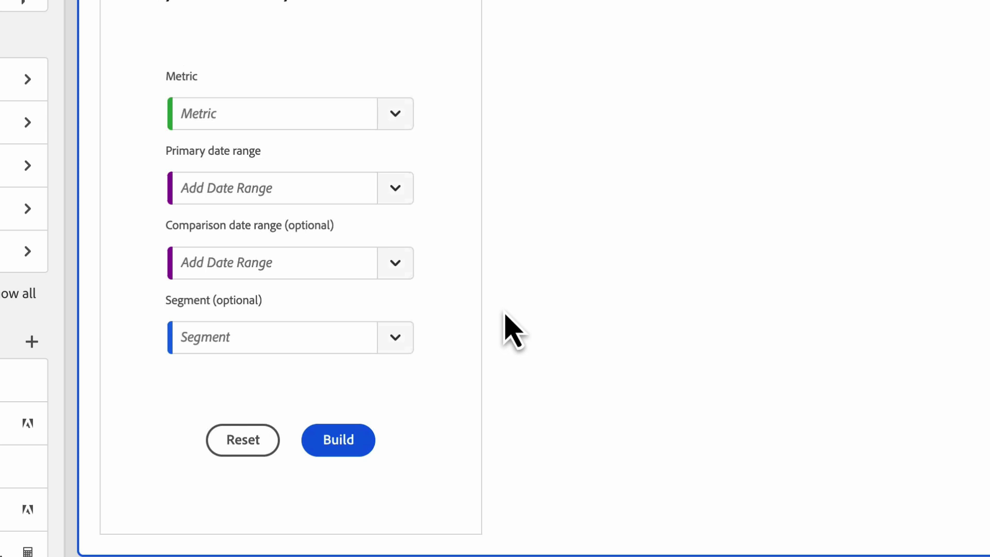
# Step: Set the primary date range to Yesterday, leaving the comparison date range empty
pyautogui.click(395, 258)
pyautogui.click(396, 183)
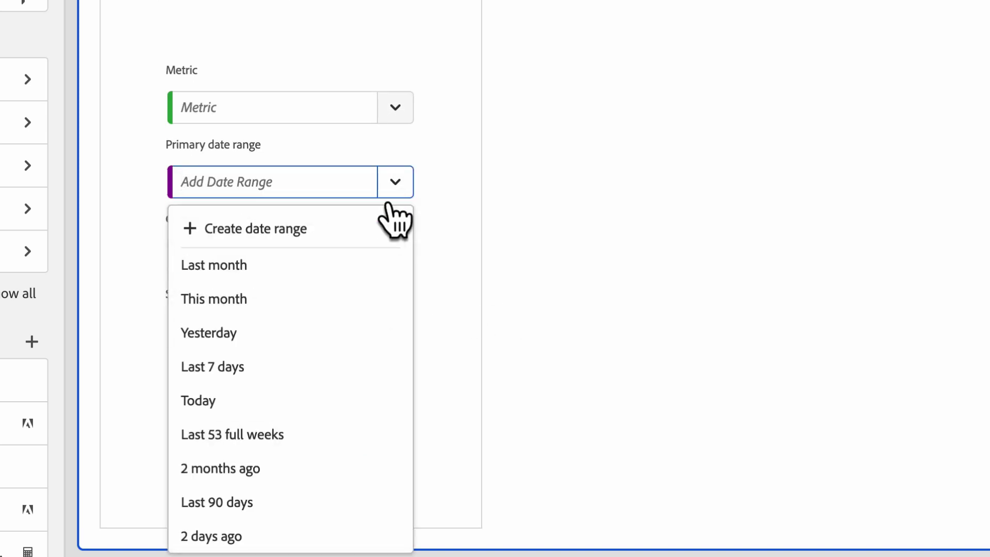
pyautogui.click(330, 334)
pyautogui.click(395, 258)
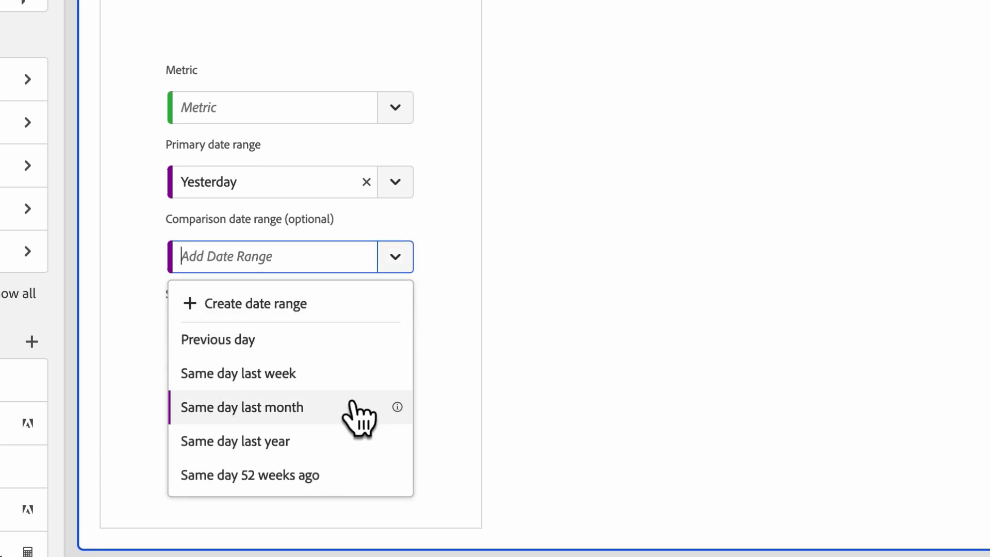
pyautogui.click(515, 382)
# Step: Browse the Segment list and close it without picking a segment
pyautogui.click(396, 333)
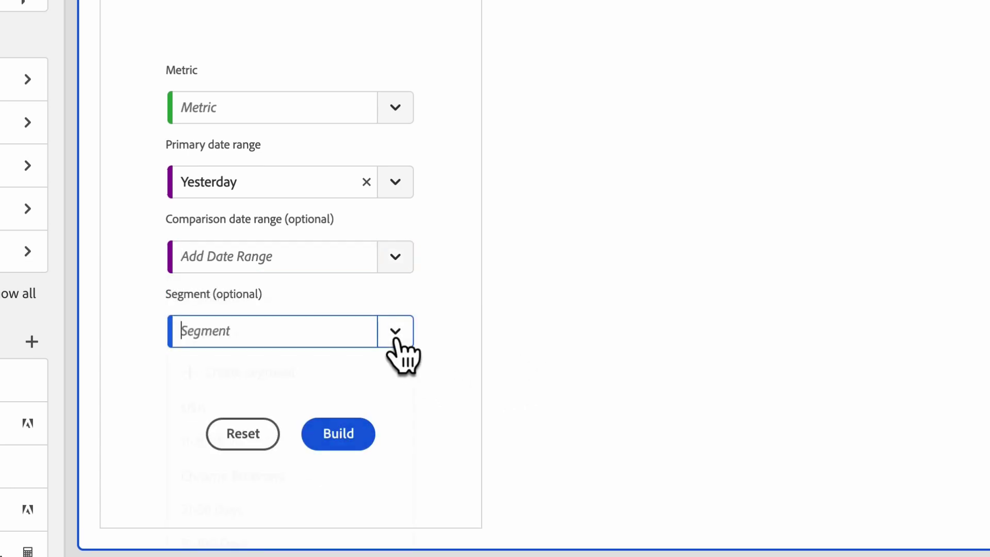
pyautogui.scroll(-5, 360, 519)
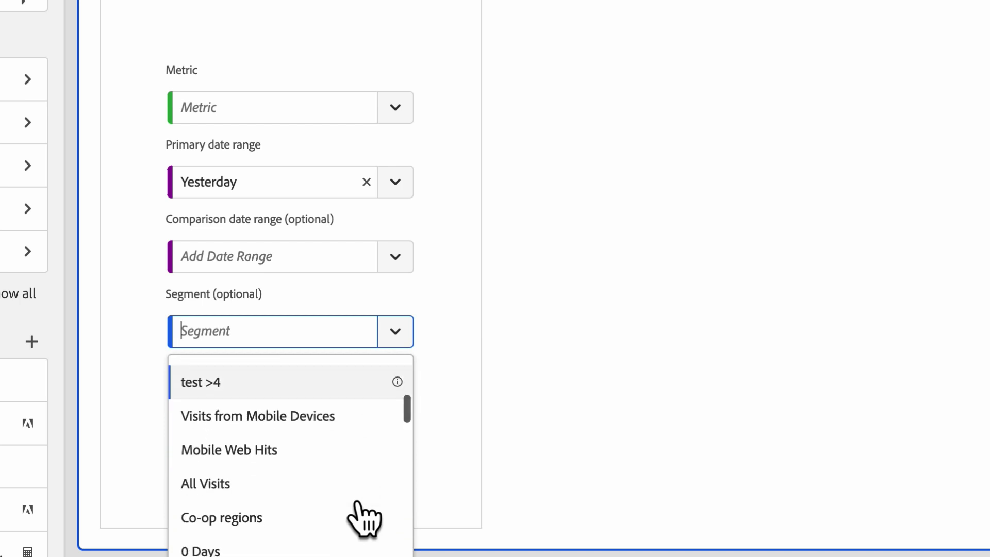
pyautogui.scroll(-8, 364, 518)
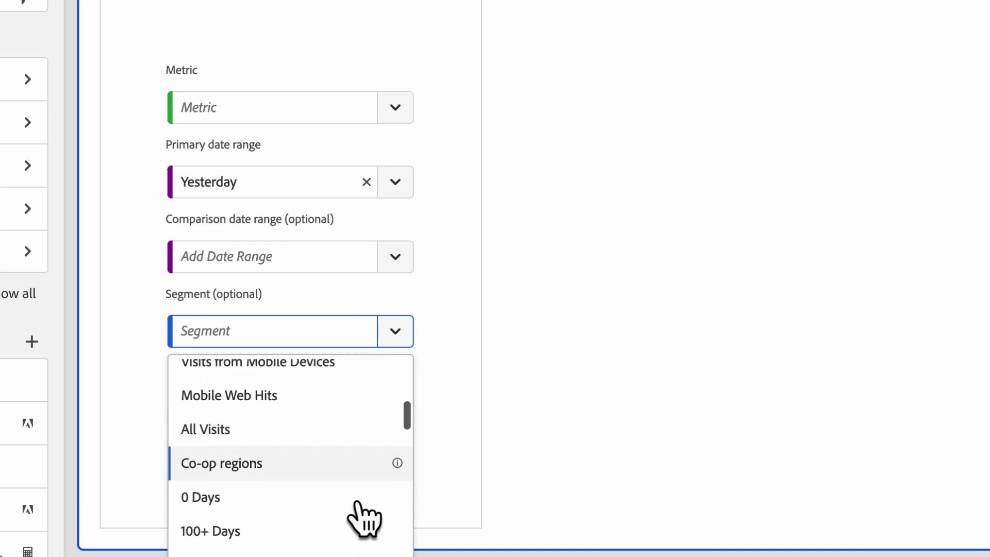
pyautogui.click(488, 377)
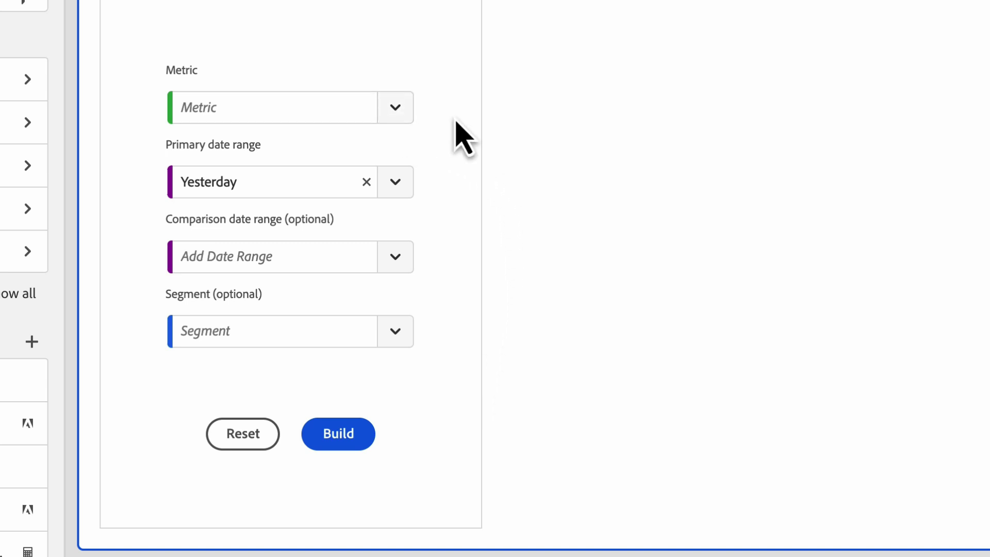
# Step: Replace Yesterday with This month, choose Visits as the metric, and compare against Last month
pyautogui.click(366, 181)
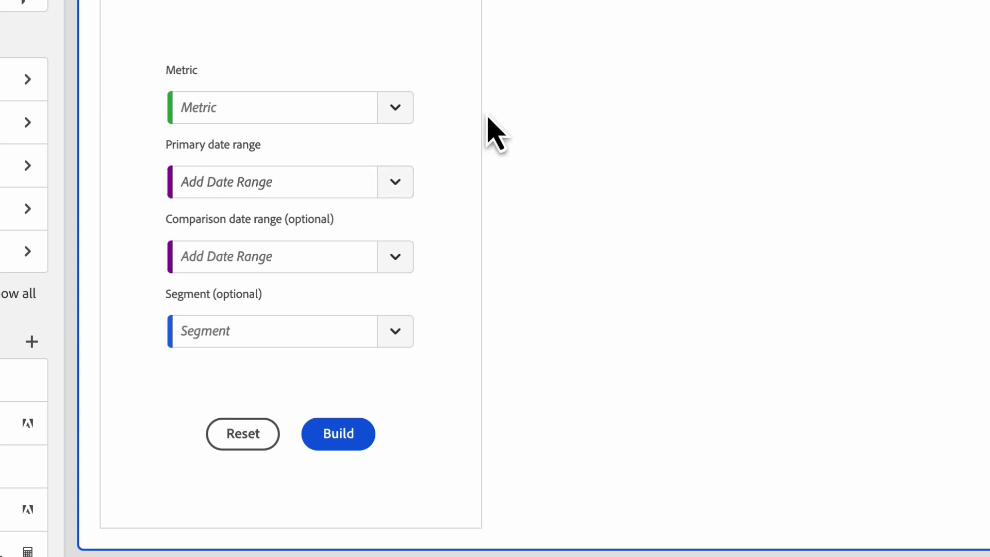
pyautogui.click(393, 107)
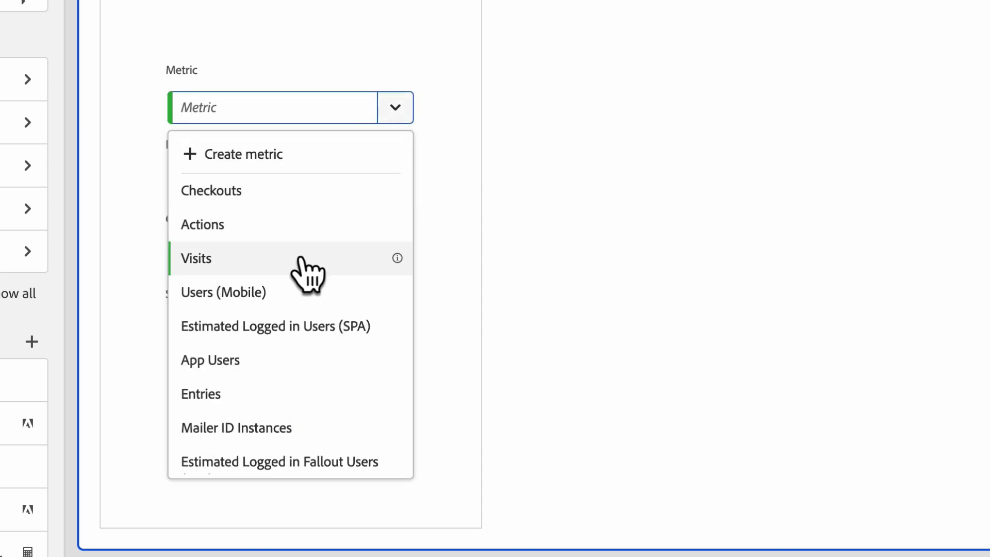
pyautogui.click(302, 258)
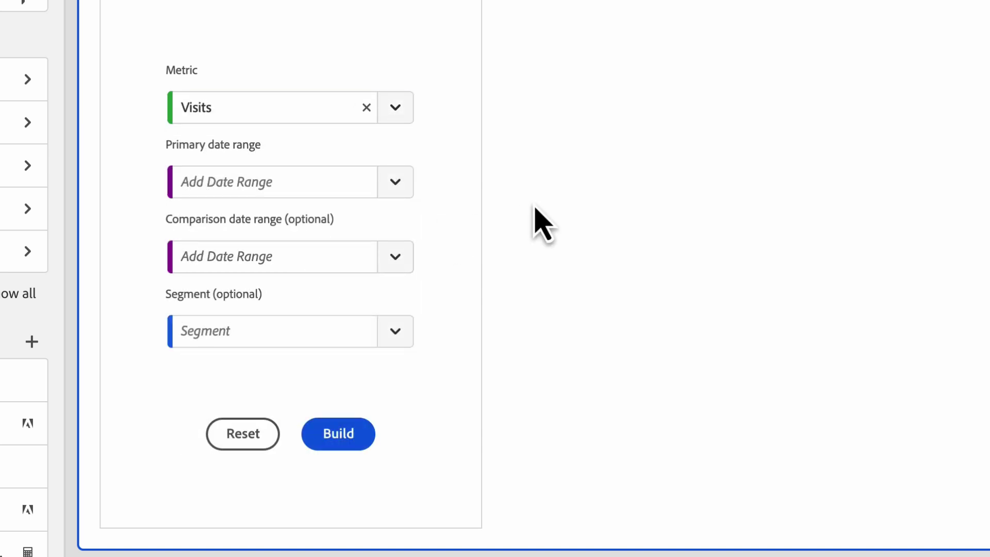
pyautogui.click(395, 186)
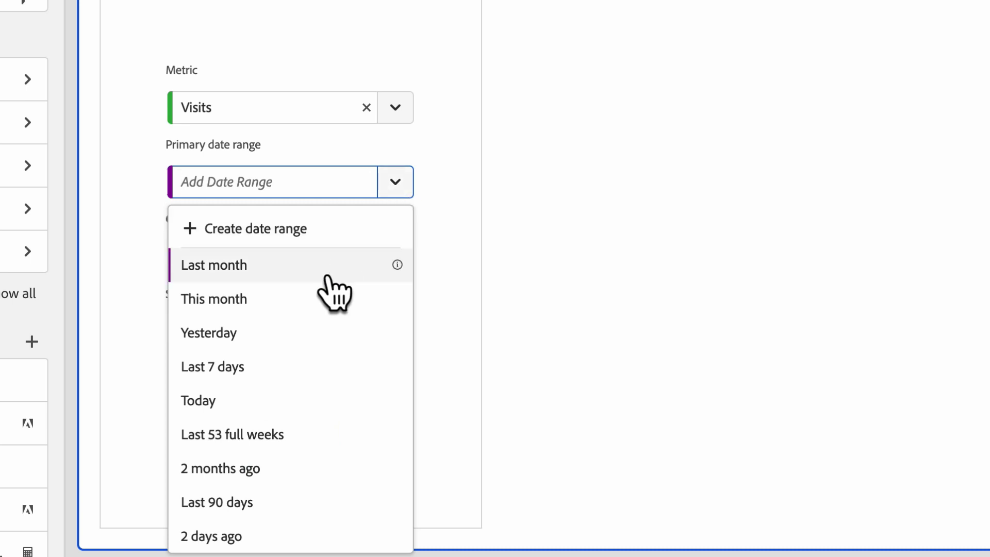
pyautogui.click(322, 301)
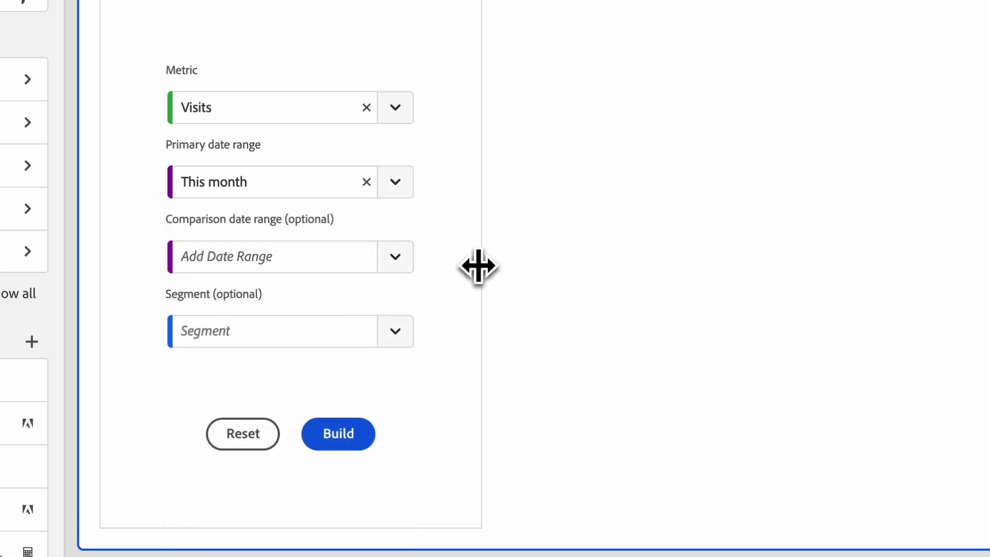
pyautogui.click(396, 257)
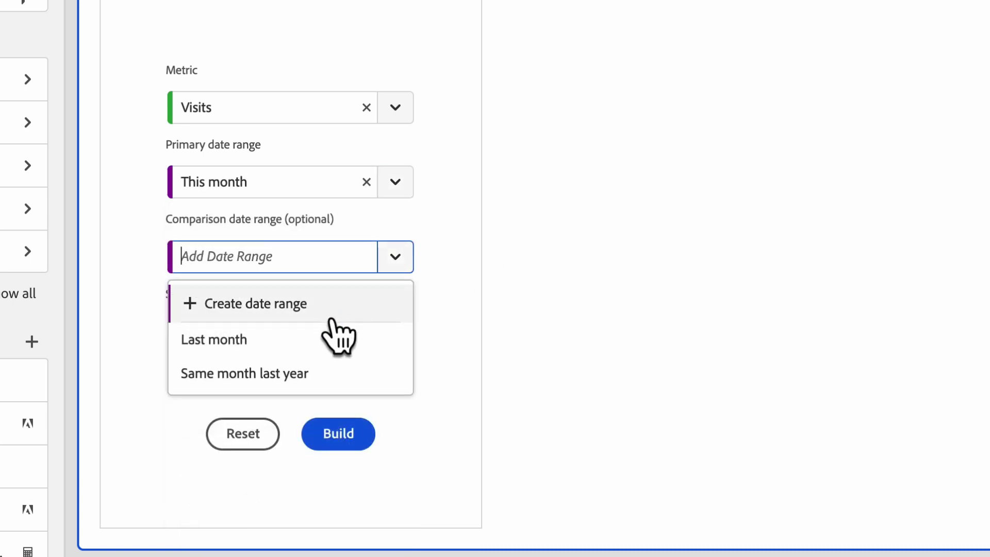
pyautogui.click(330, 335)
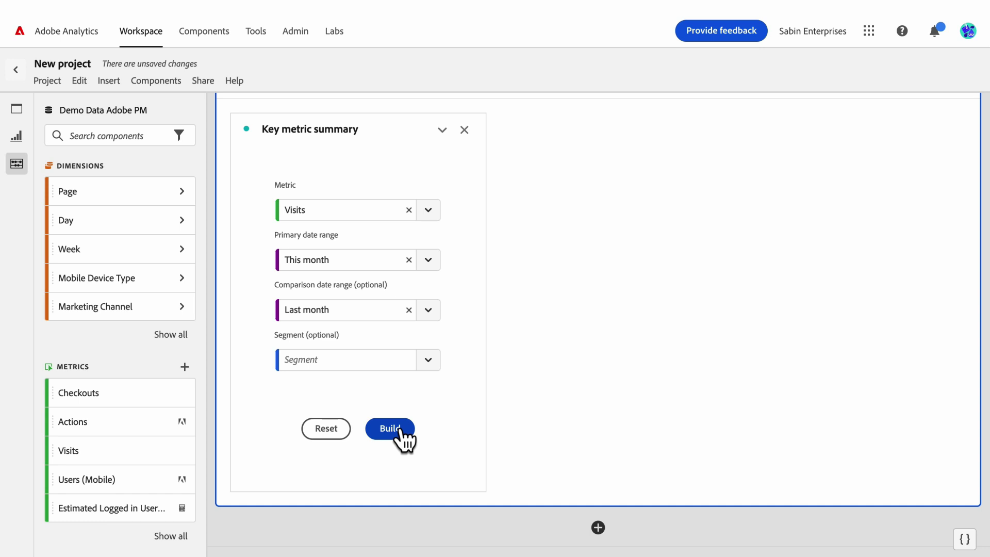
# Step: Build the Key metric summary, showing Visits at 319,077, down 28.2%
pyautogui.click(401, 432)
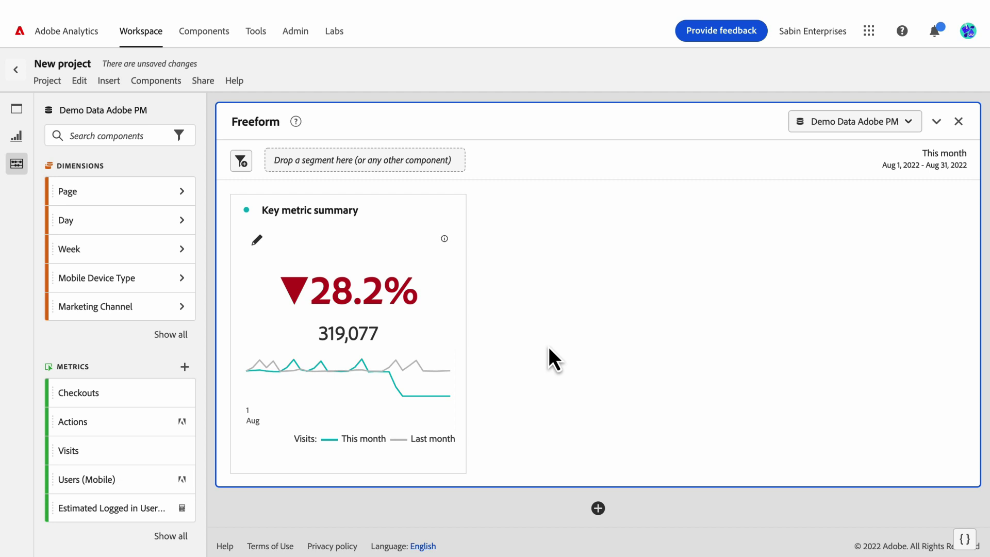
# Step: Apply the Mobile Web Hits segment and rebuild, giving Visits 20,851, down 26.6%
pyautogui.click(257, 242)
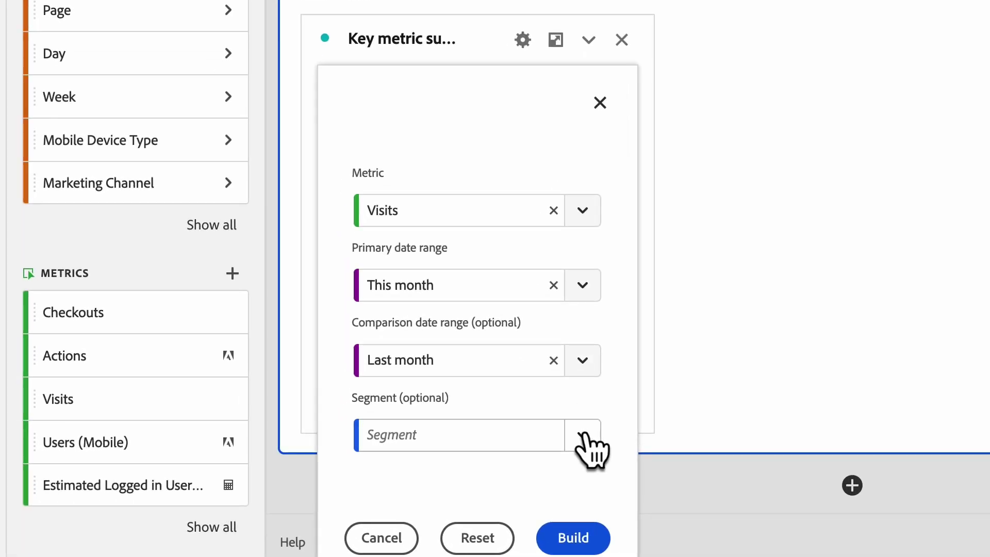
pyautogui.click(419, 475)
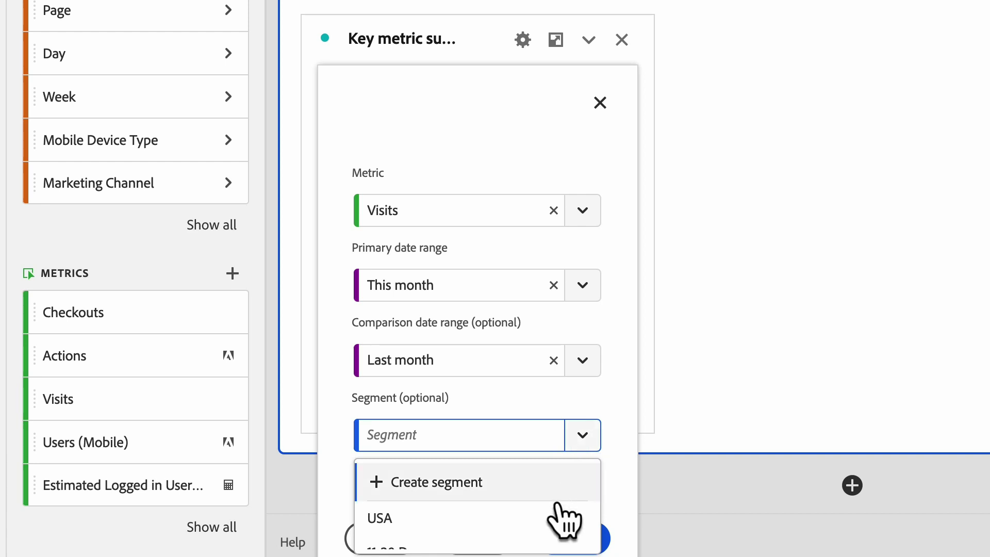
pyautogui.scroll(-3, 556, 521)
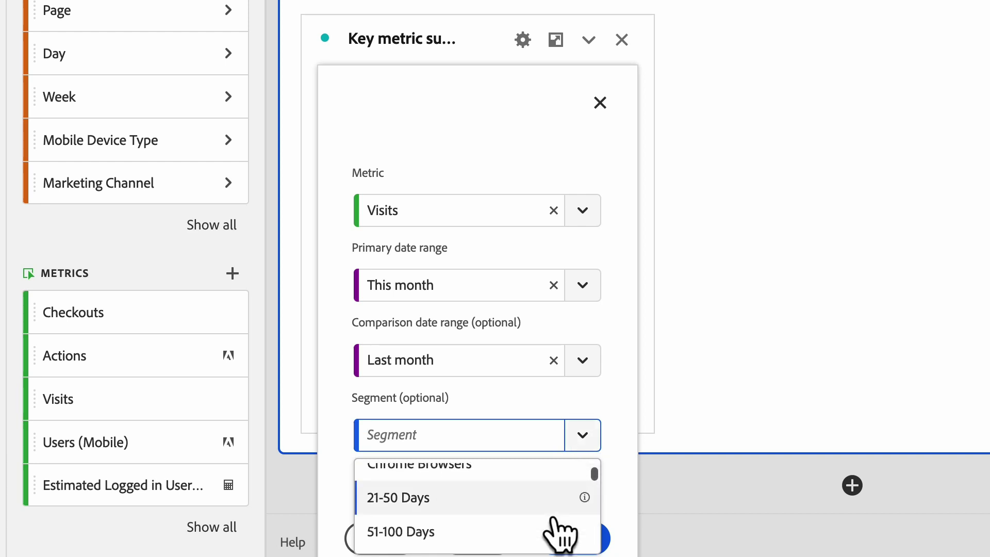
pyautogui.scroll(-5, 560, 534)
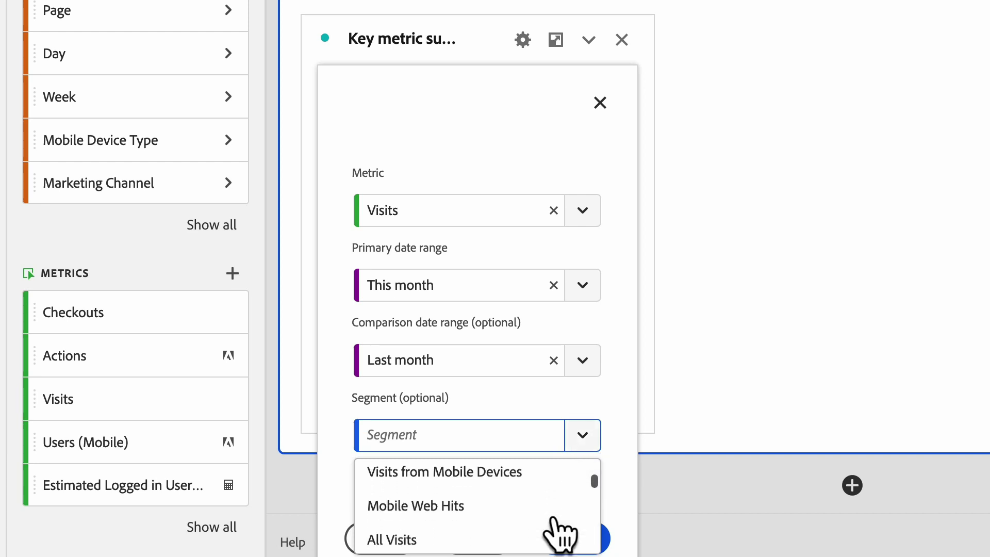
pyautogui.click(531, 504)
pyautogui.click(570, 538)
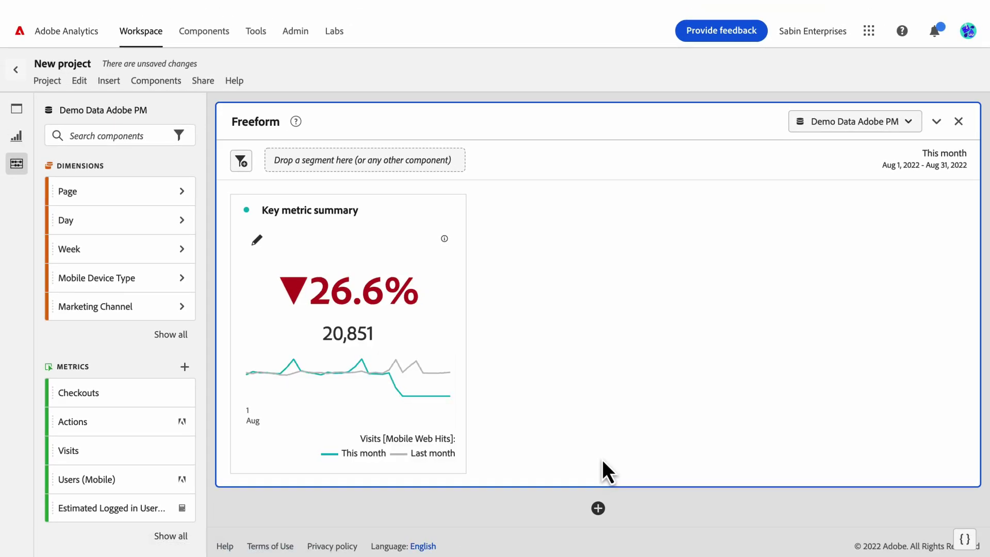
pyautogui.moveTo(448, 301)
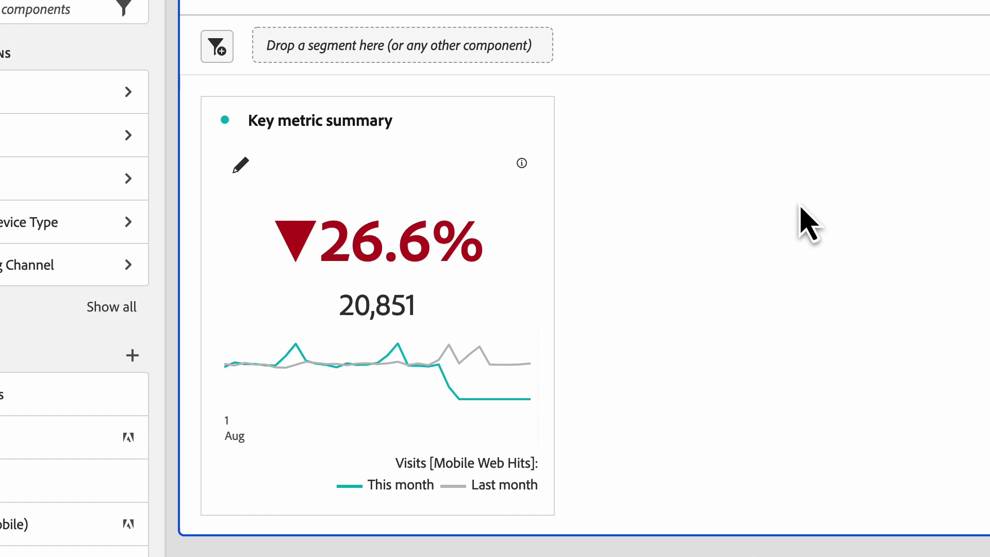
# Step: Remove the Mobile Web Hits segment and rebuild the summary
pyautogui.click(240, 165)
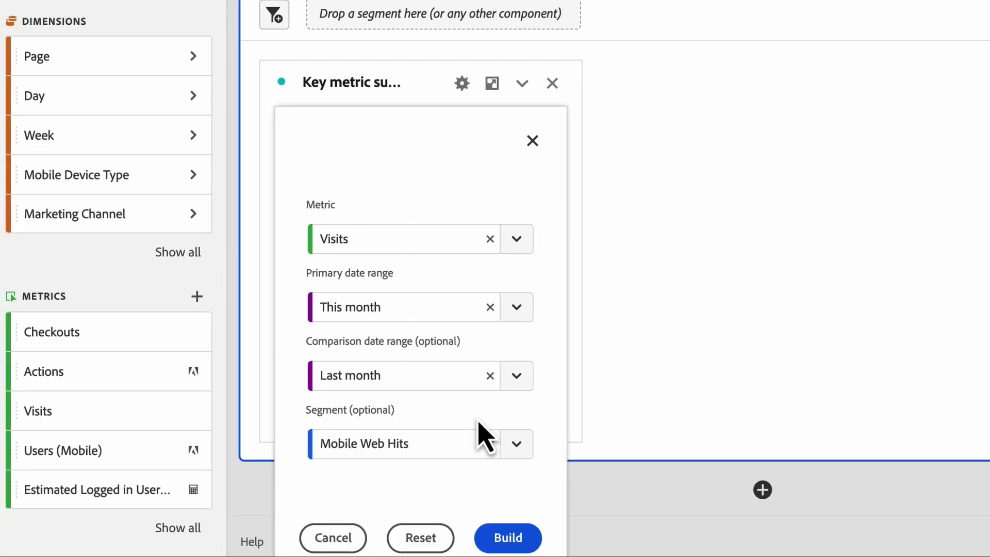
pyautogui.click(490, 444)
pyautogui.click(506, 536)
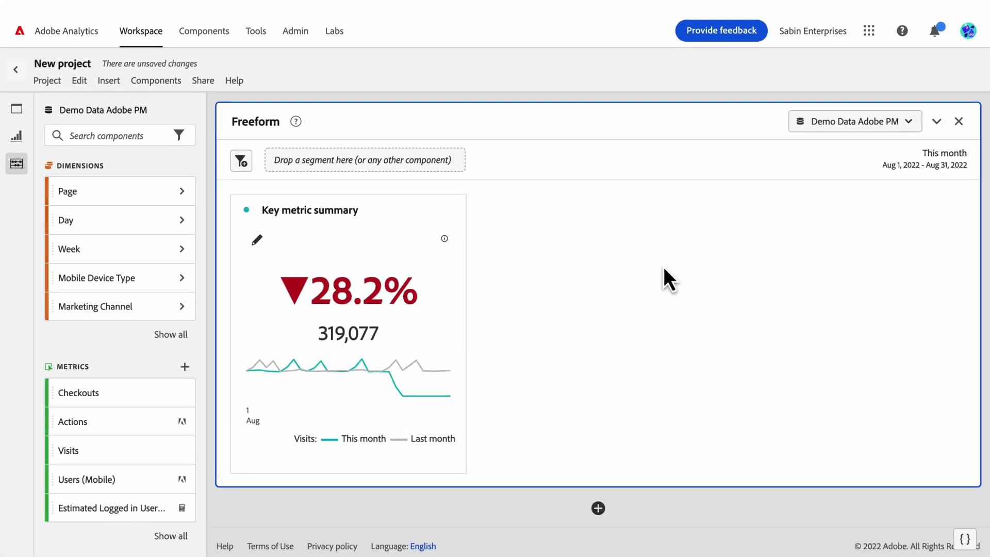
pyautogui.moveTo(494, 121)
# Step: Switch the display setting to Emphasize Number value, showing 319,077 large
pyautogui.click(379, 211)
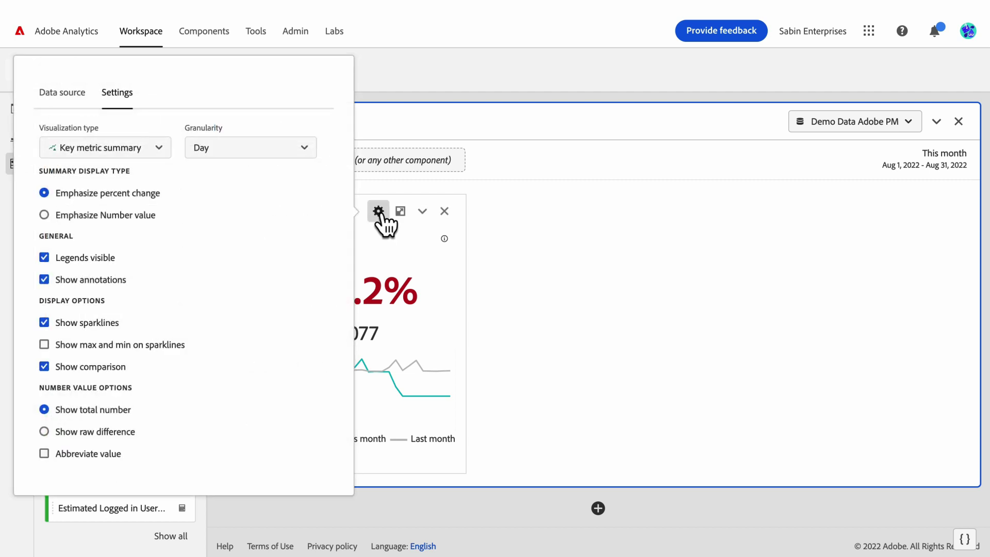
pyautogui.click(128, 216)
pyautogui.click(557, 297)
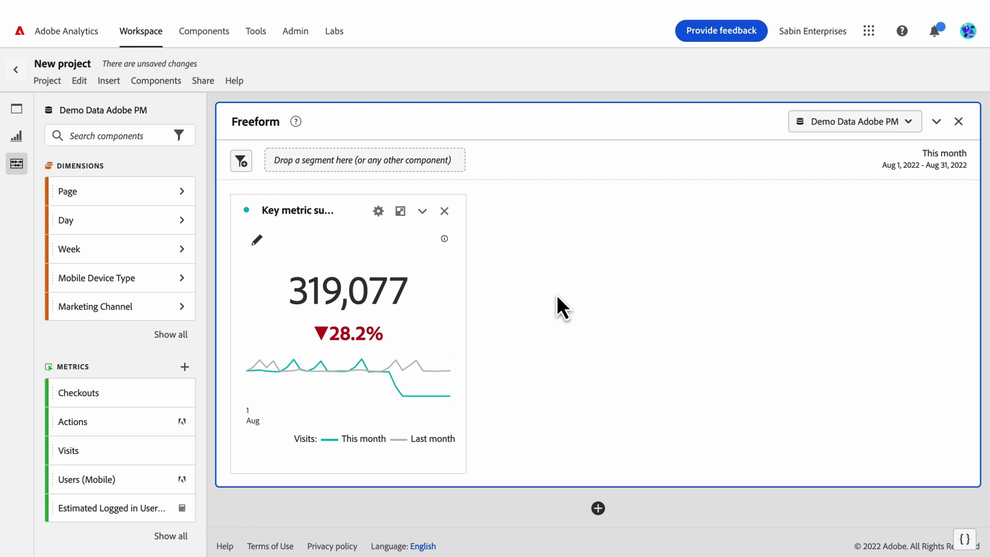
# Step: Switch back to Emphasize percent change and turn off Legends visible
pyautogui.click(379, 211)
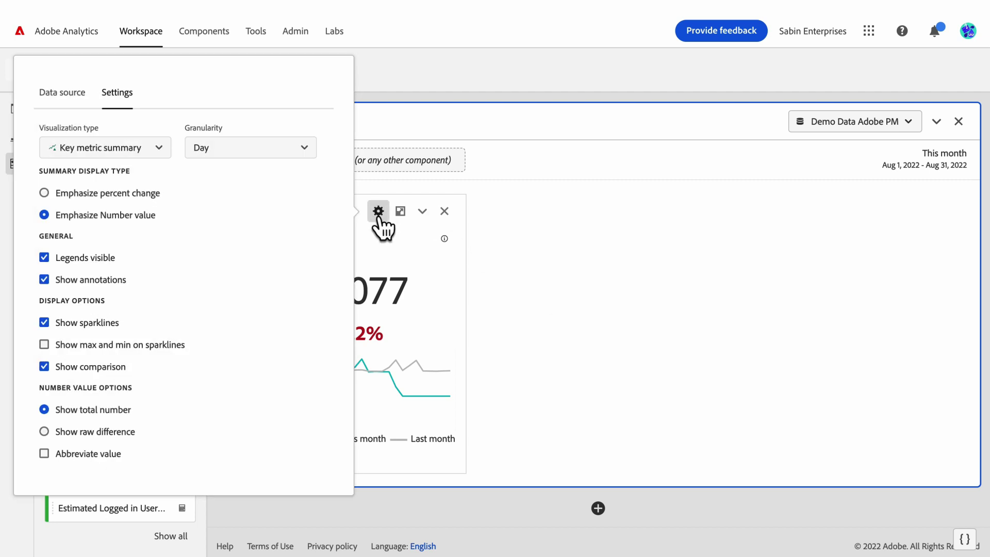
pyautogui.click(90, 197)
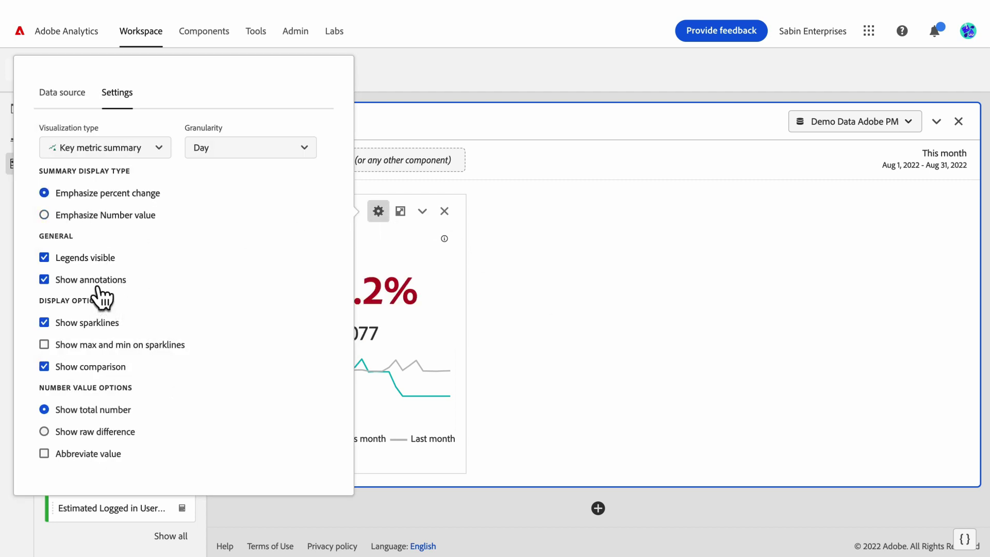
pyautogui.click(94, 258)
pyautogui.click(638, 310)
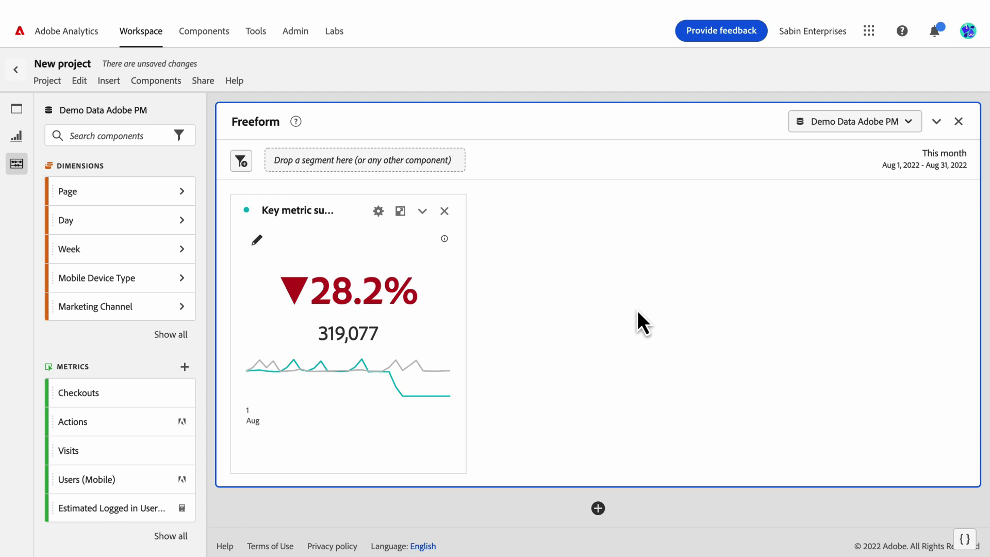
# Step: Turn Legends visible back on and turn off Show sparklines
pyautogui.click(378, 211)
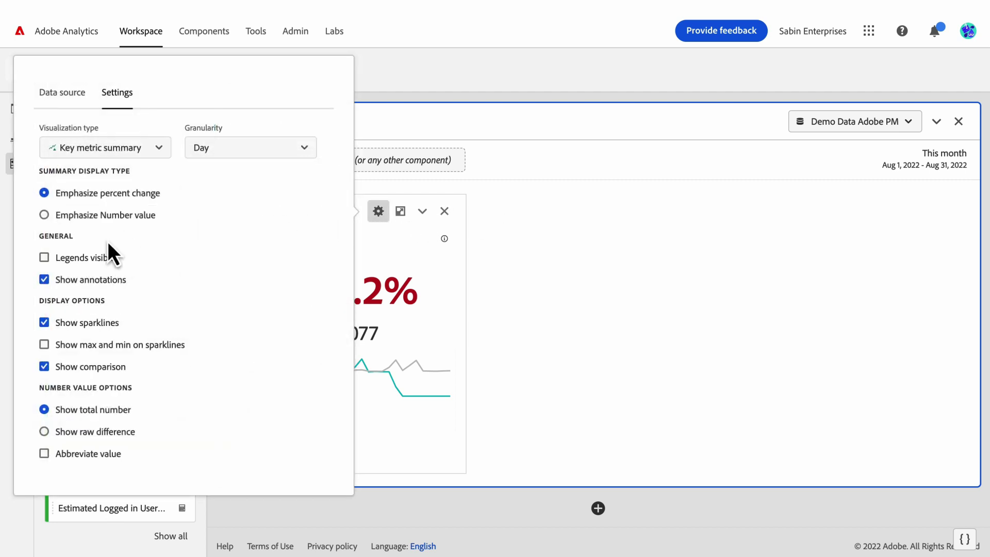
pyautogui.click(91, 258)
pyautogui.click(85, 324)
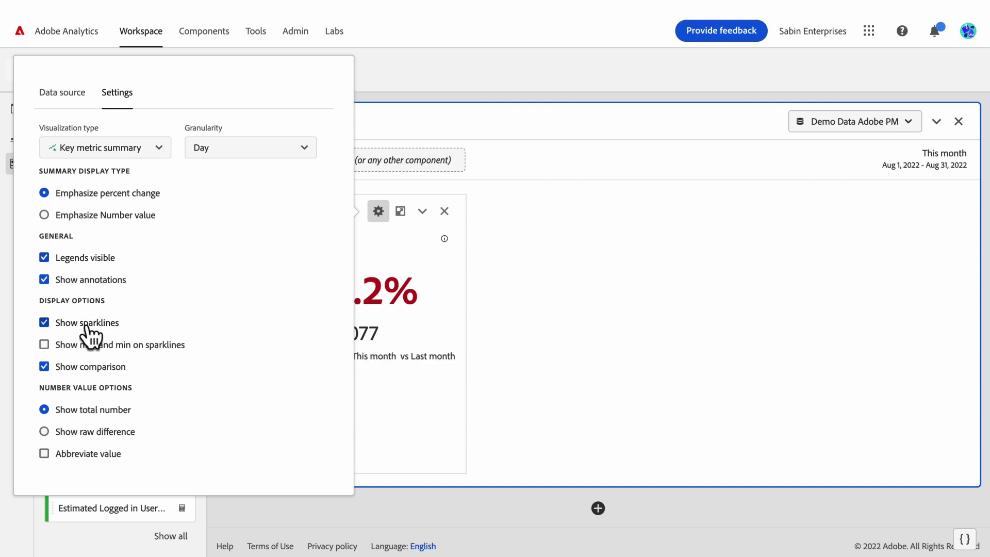
pyautogui.click(559, 346)
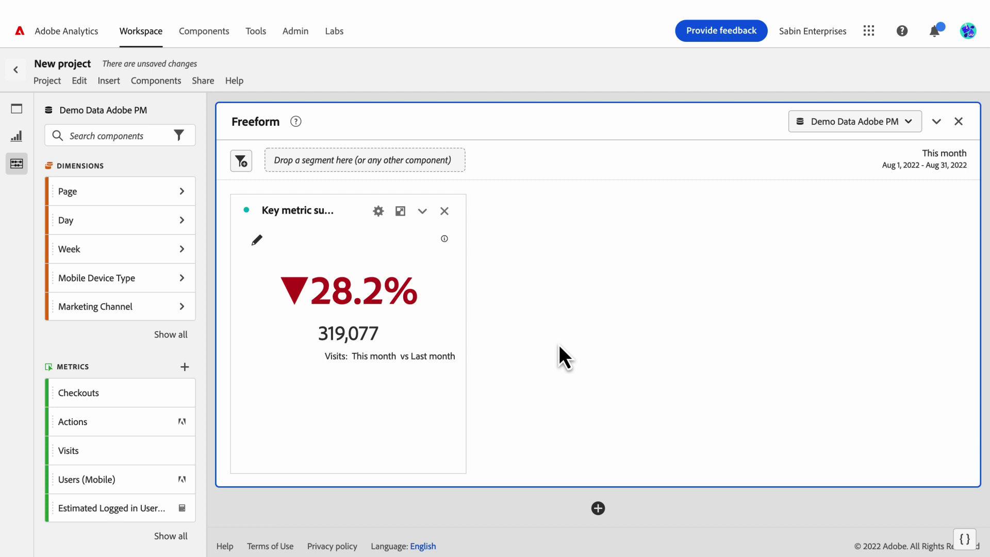
# Step: Turn Show sparklines back on and turn off Show comparison
pyautogui.click(378, 211)
pyautogui.click(93, 323)
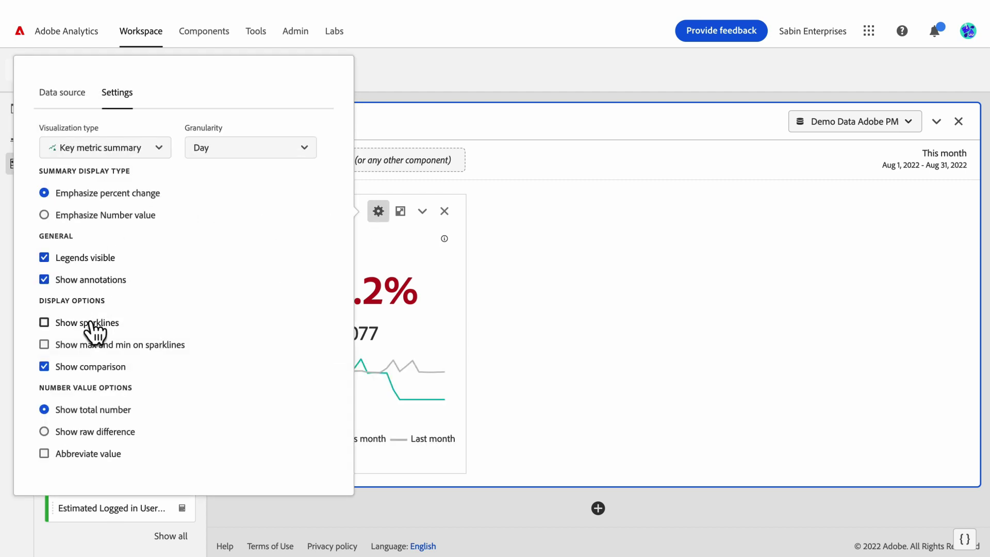
pyautogui.click(93, 367)
pyautogui.click(544, 355)
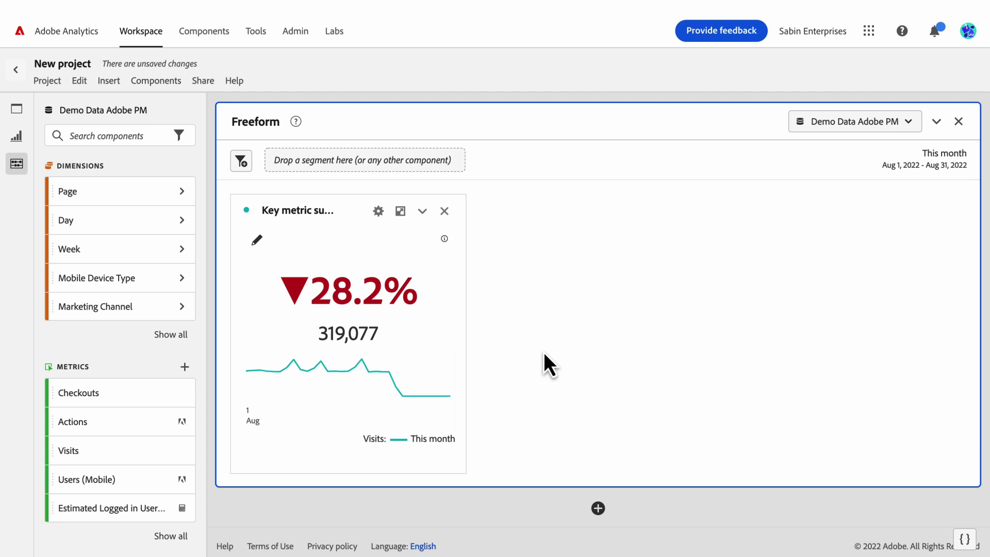
# Step: Re-enable Show comparison and select Show raw difference to display -125,541
pyautogui.click(378, 213)
pyautogui.click(99, 380)
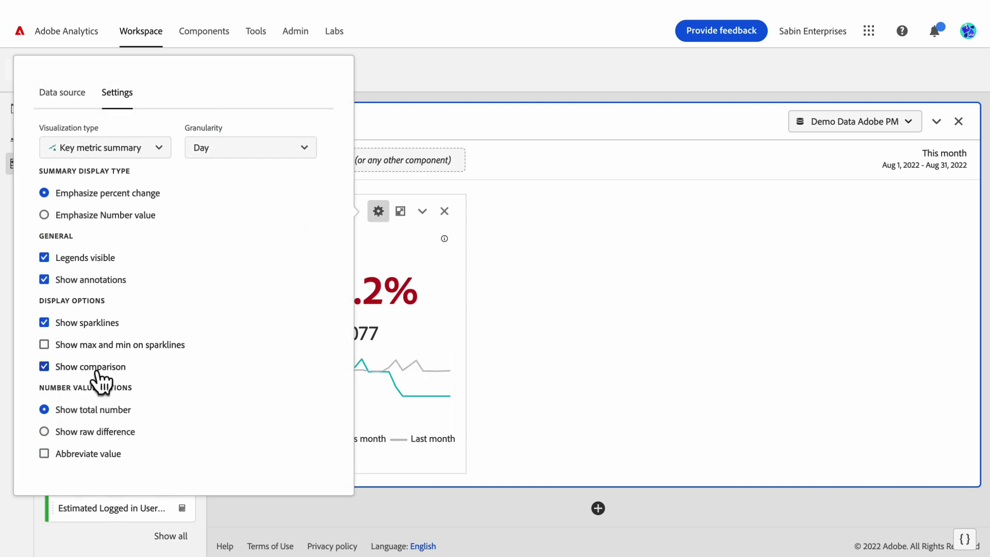
pyautogui.click(104, 432)
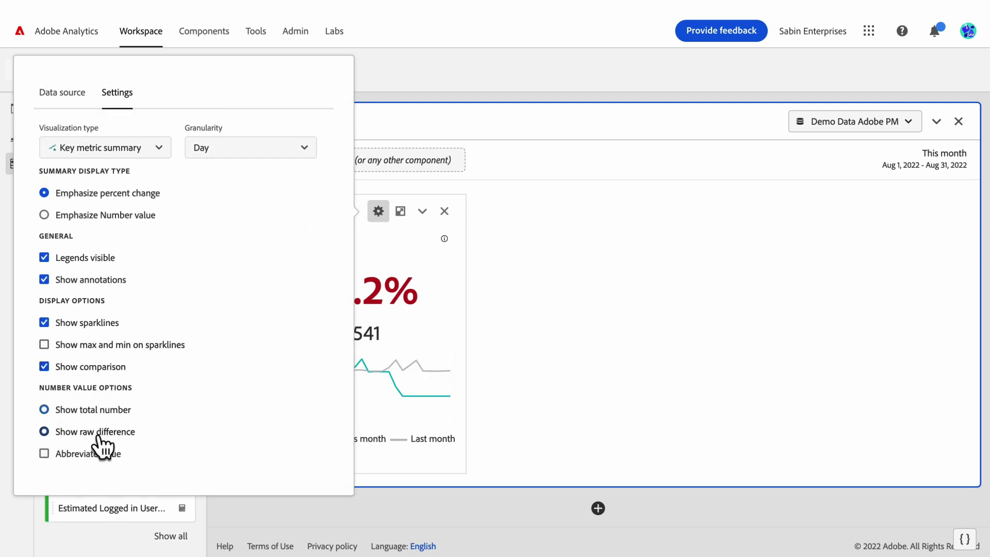
pyautogui.click(609, 372)
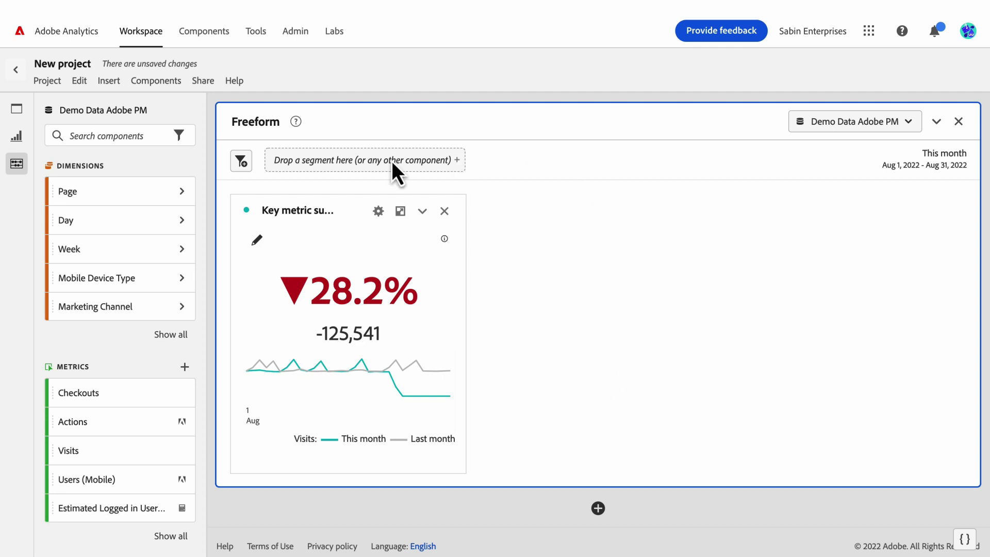
# Step: Turn on Abbreviate value so the Visits raw difference displays as -126K
pyautogui.click(379, 210)
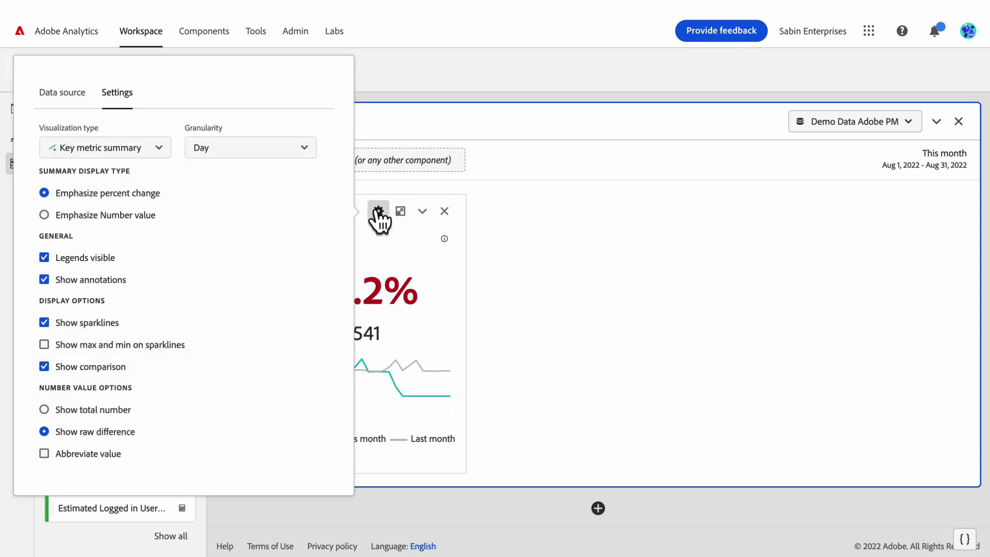
pyautogui.click(94, 458)
pyautogui.click(574, 336)
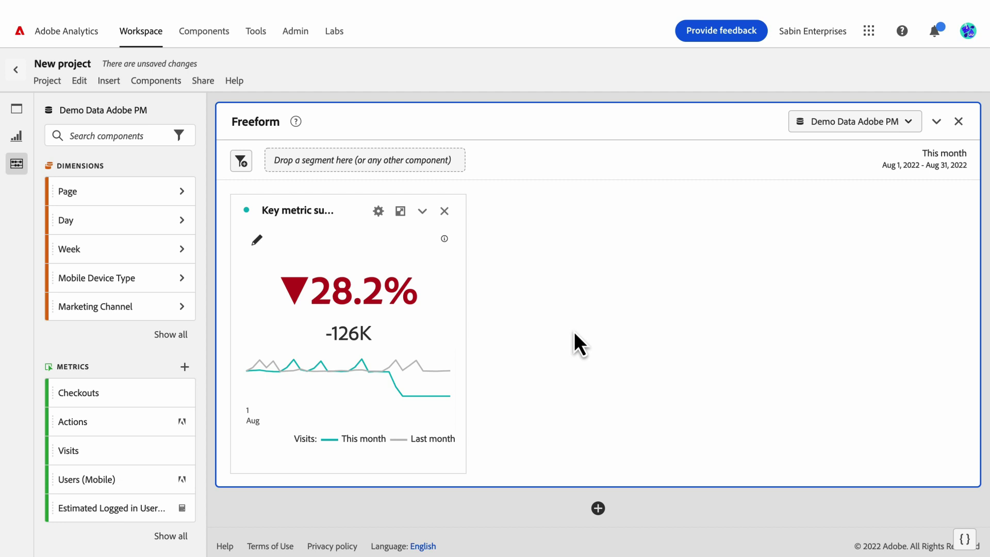
# Step: Turn off Abbreviate value to restore -125,541 and enable max and min sparkline markers
pyautogui.click(378, 211)
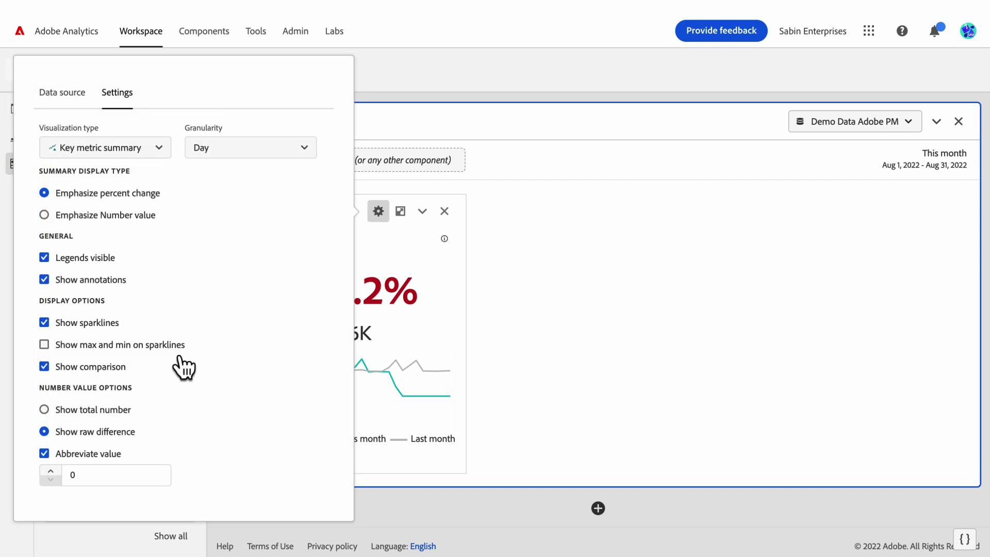
pyautogui.click(94, 453)
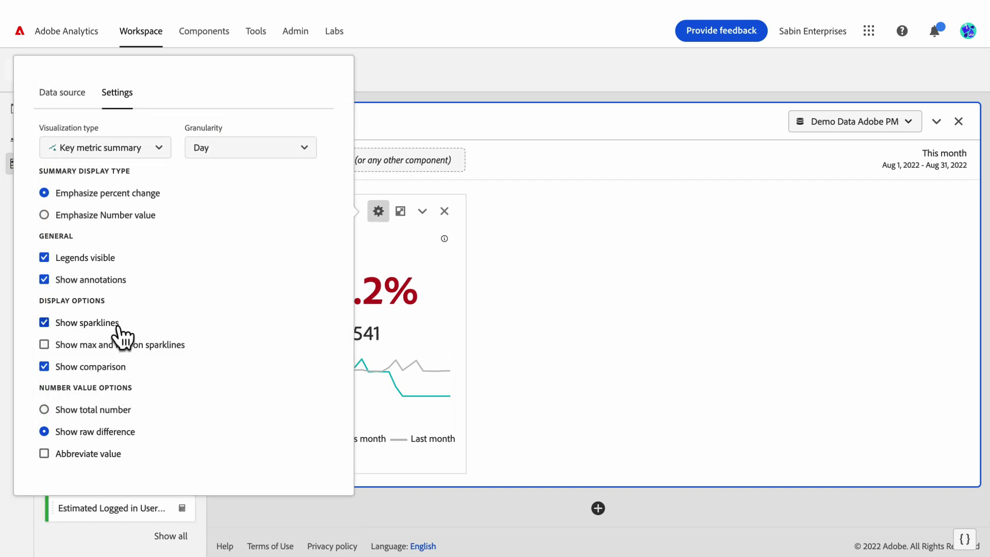
pyautogui.click(113, 346)
pyautogui.click(658, 346)
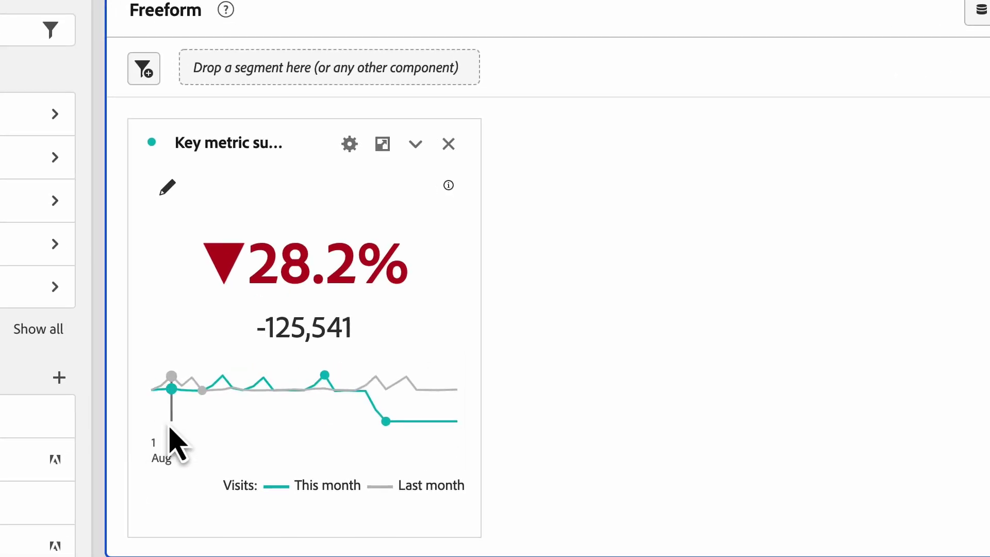
pyautogui.moveTo(263, 387)
pyautogui.moveTo(173, 386)
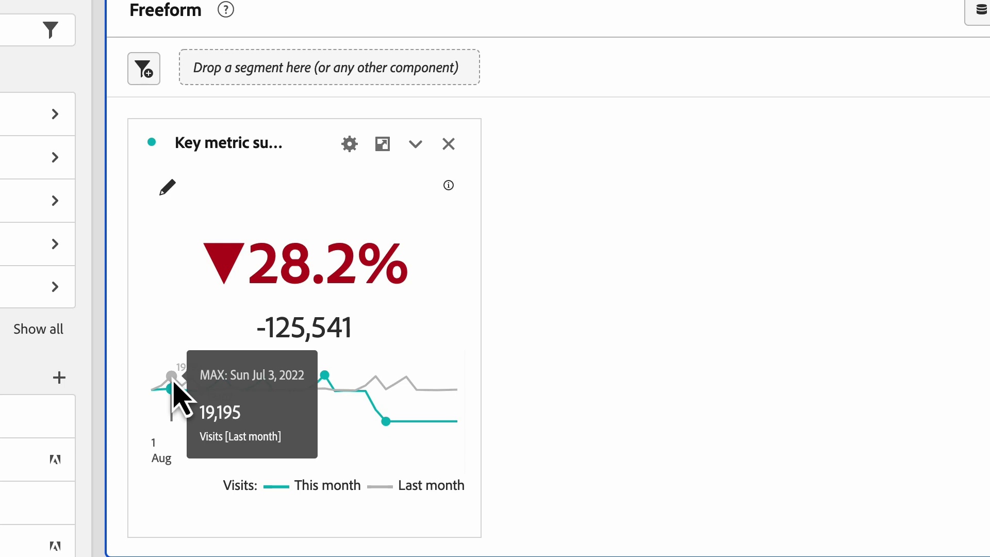
pyautogui.moveTo(390, 425)
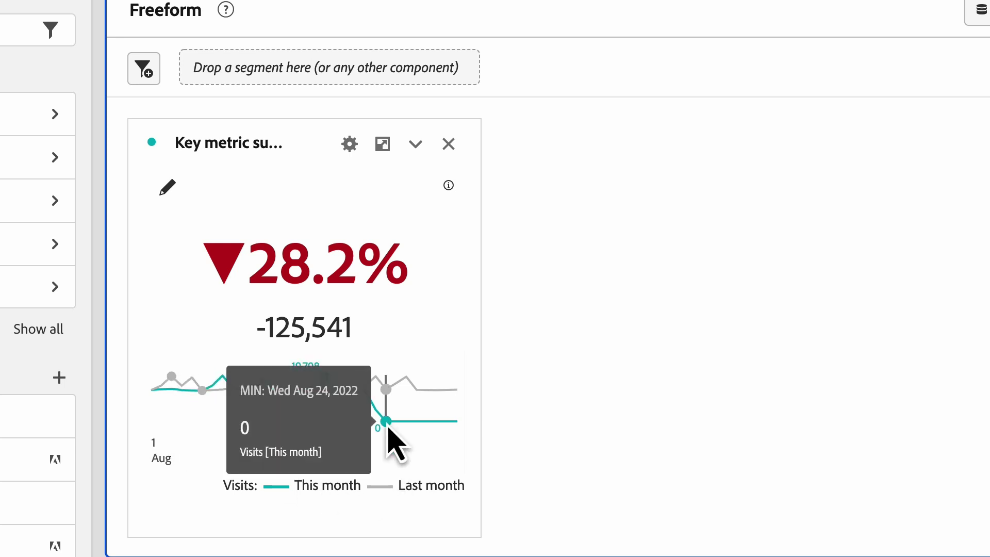